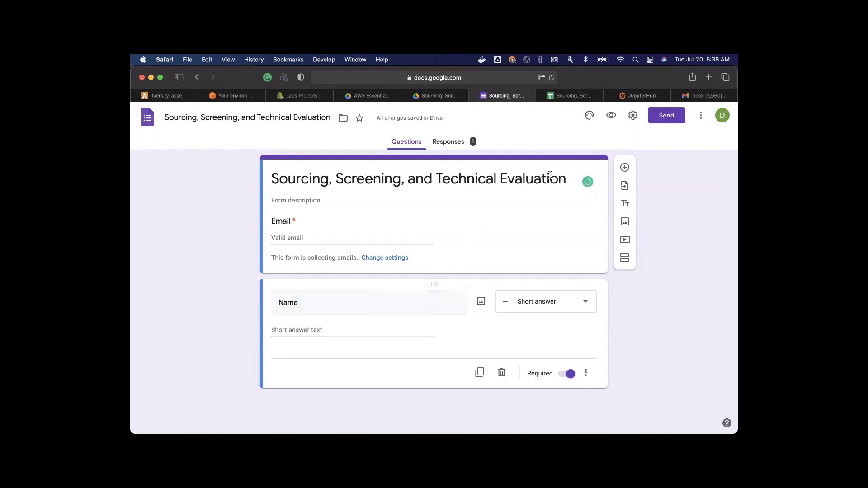
Step: Copy the form's shortened share link, then bring up Safari's list of open windows
left_click(667, 119)
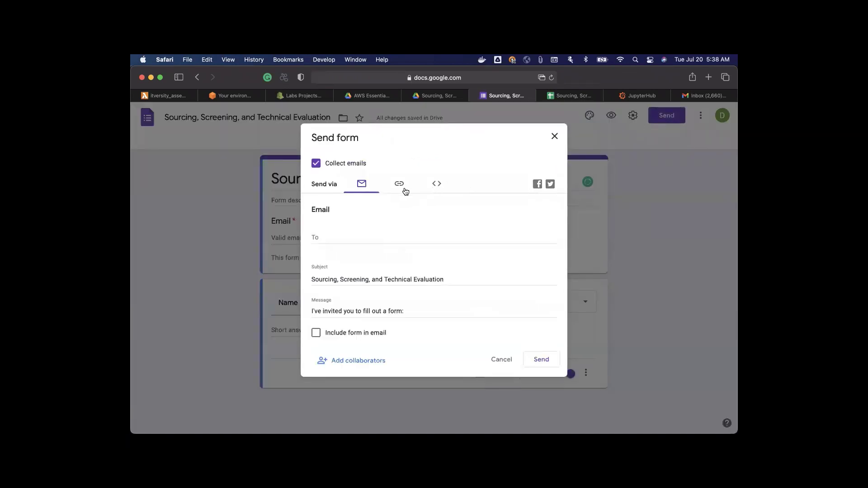
left_click(402, 188)
left_click(316, 241)
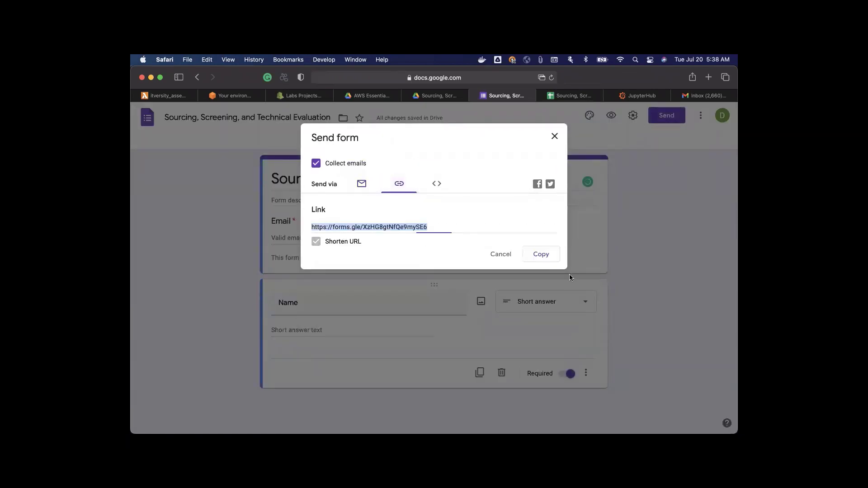
left_click(541, 254)
left_click(554, 136)
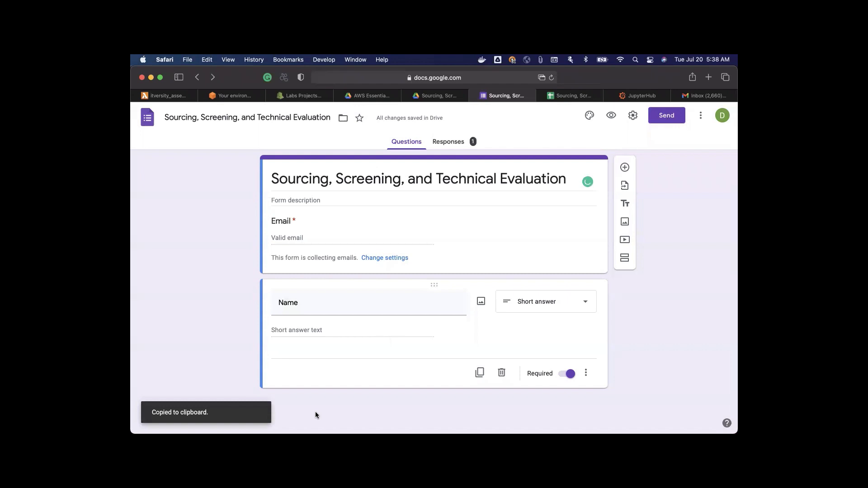
right_click(281, 413)
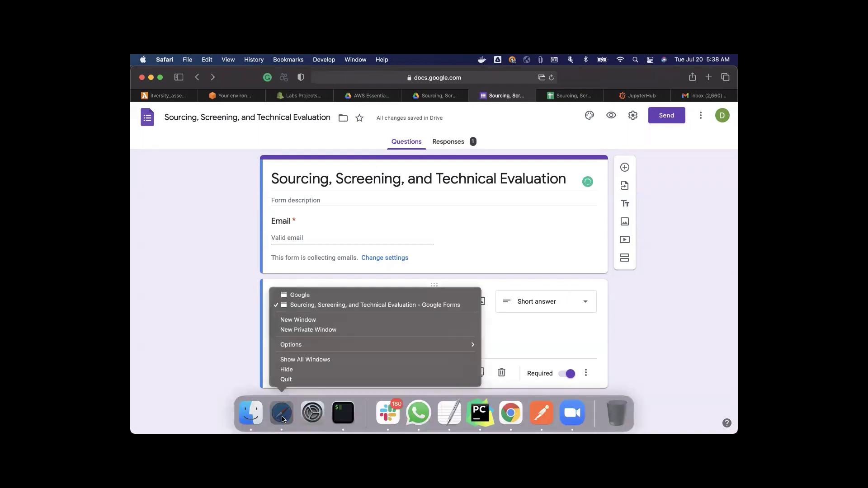
Step: Load the forms.gle link in the Google window and sign in with the saved account
left_click(319, 295)
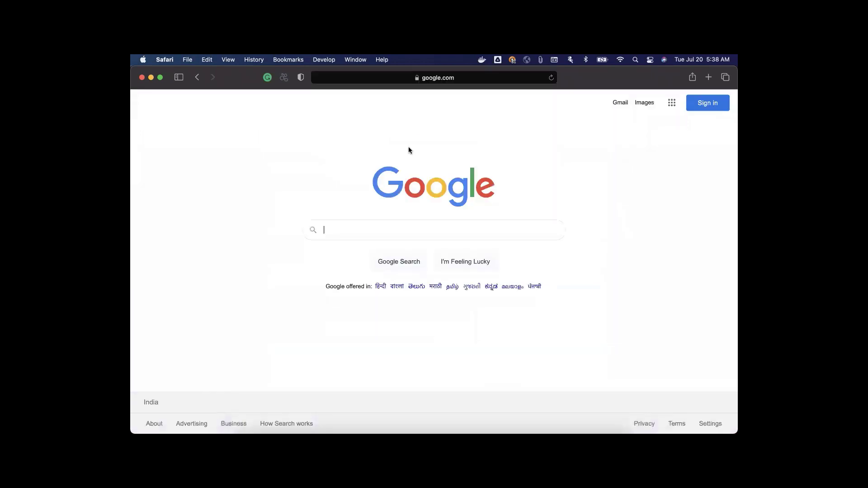
left_click(467, 79)
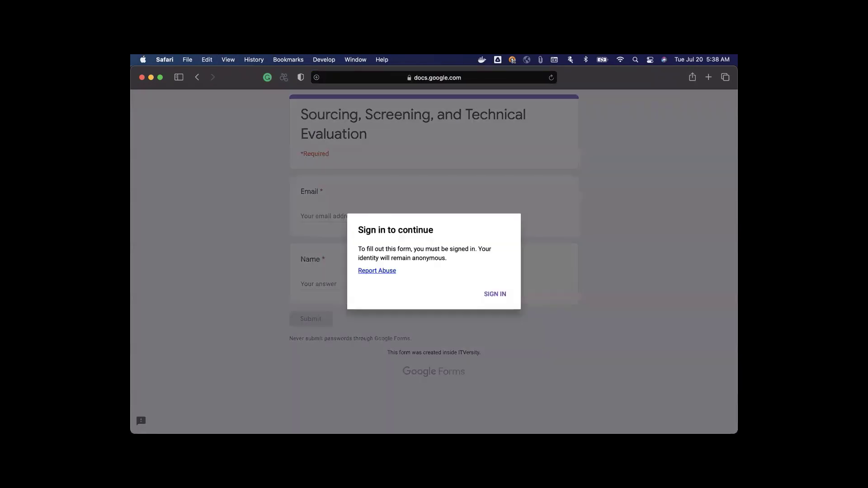
left_click(492, 298)
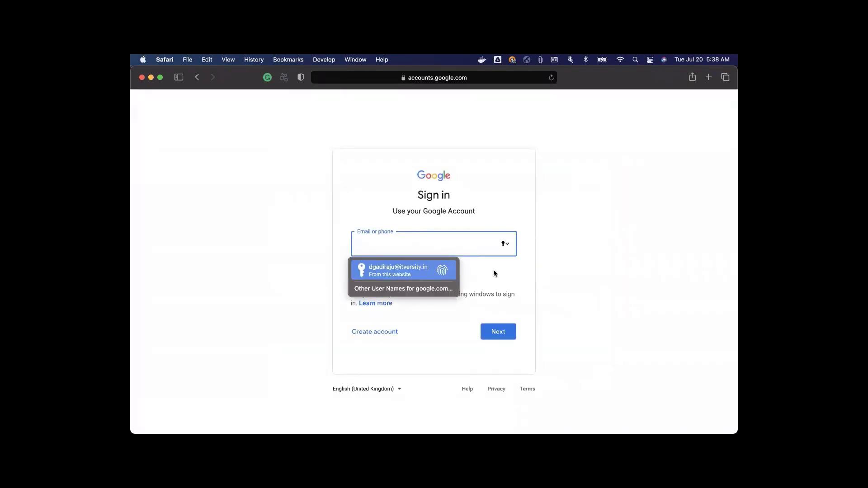
key("Return")
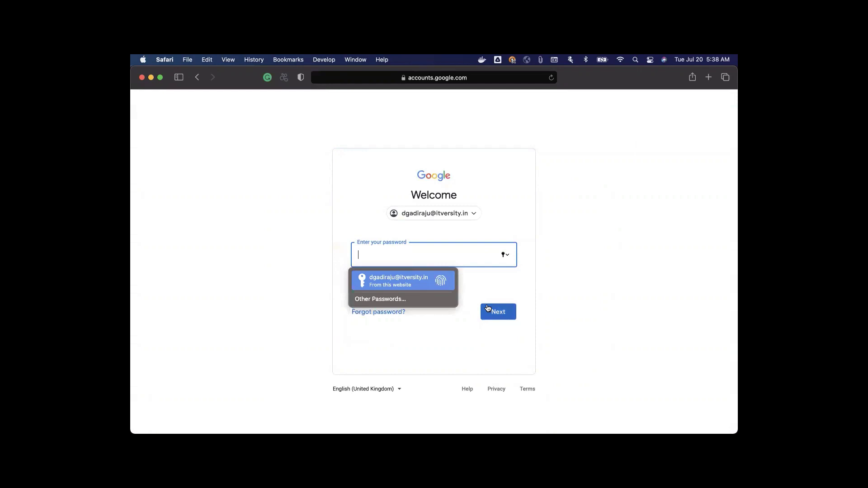
key("Return")
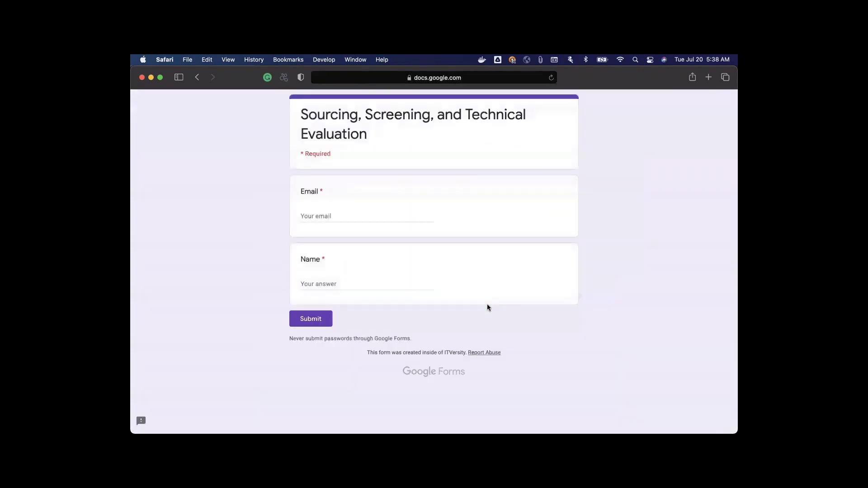
Step: Enter the candidate's email address and full name, then submit the response
left_click(377, 218)
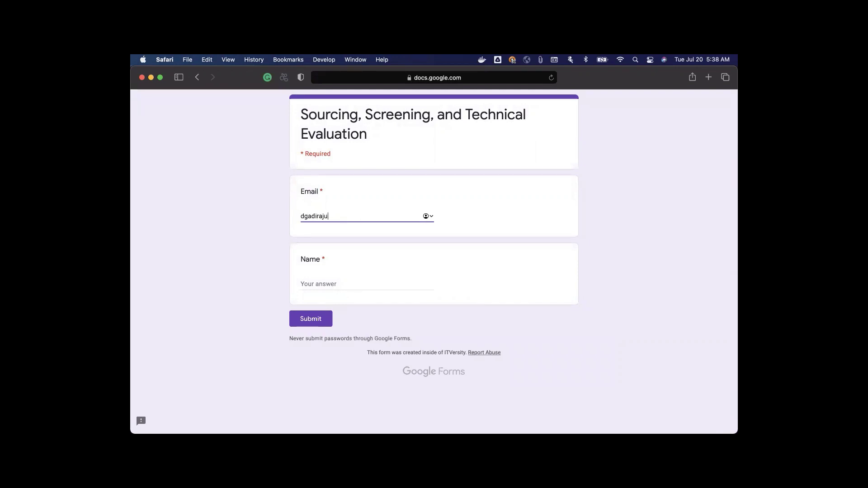
key("Tab")
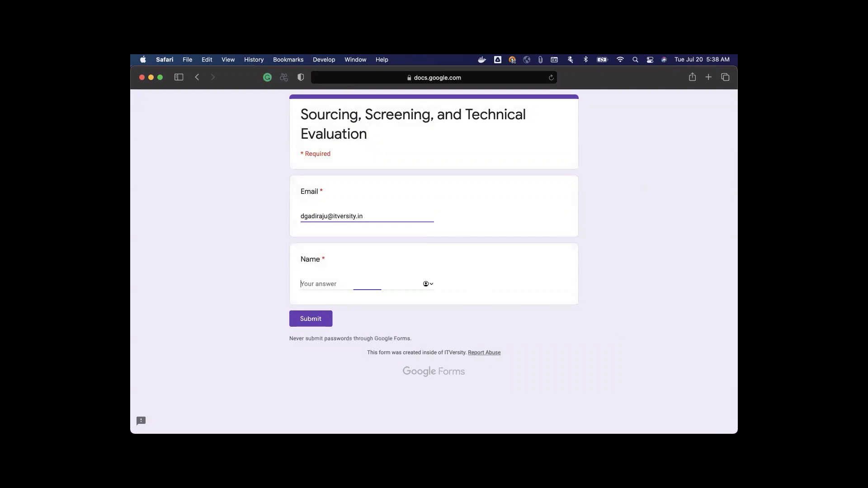
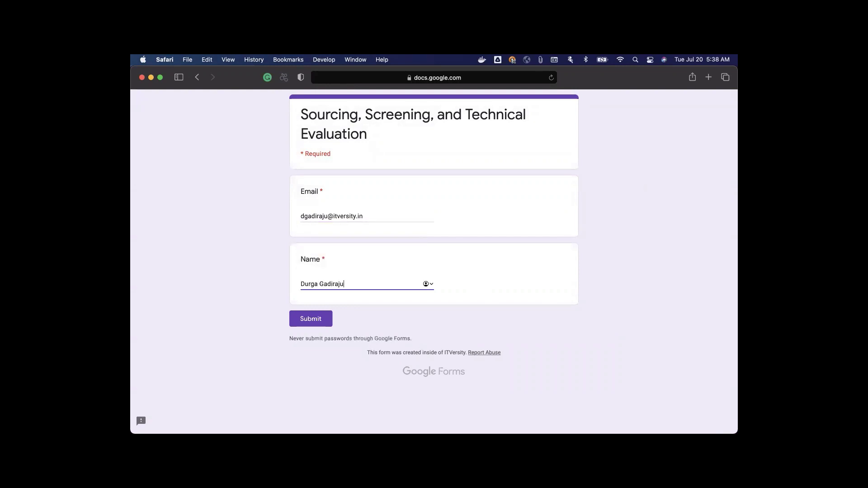
left_click(318, 320)
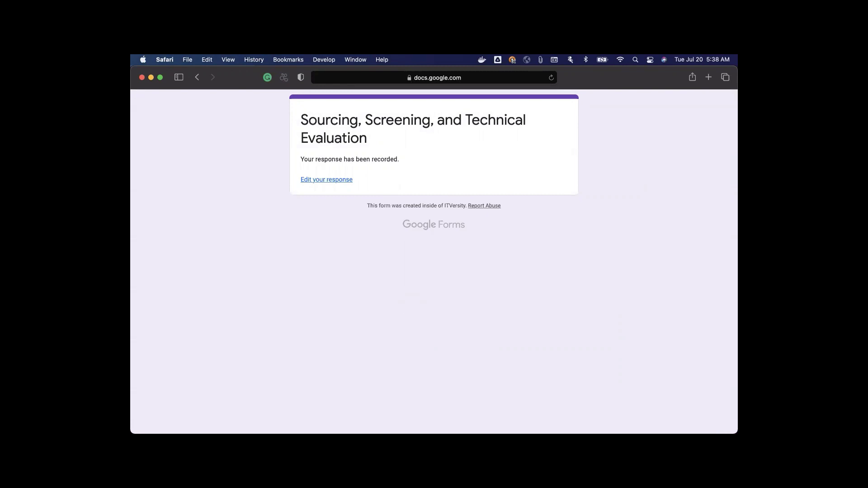
Step: Return to the form editor, view its Responses, and open them in Google Sheets
mouse_move(312, 427)
right_click(285, 416)
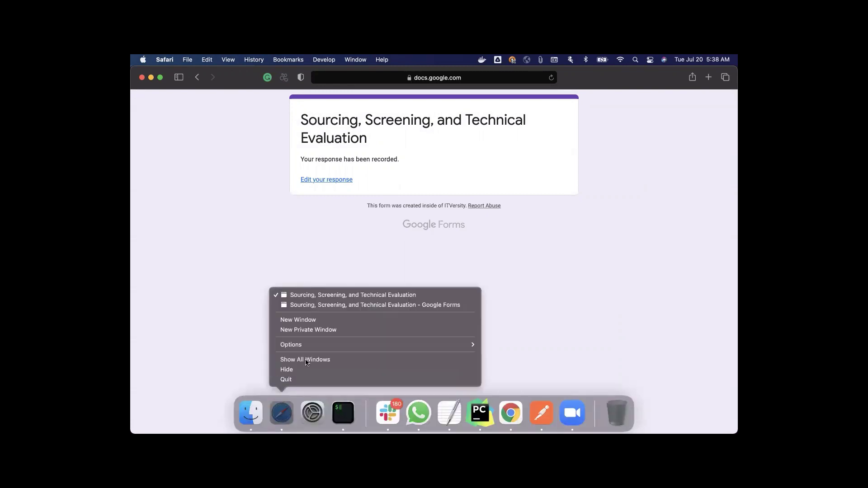
left_click(328, 306)
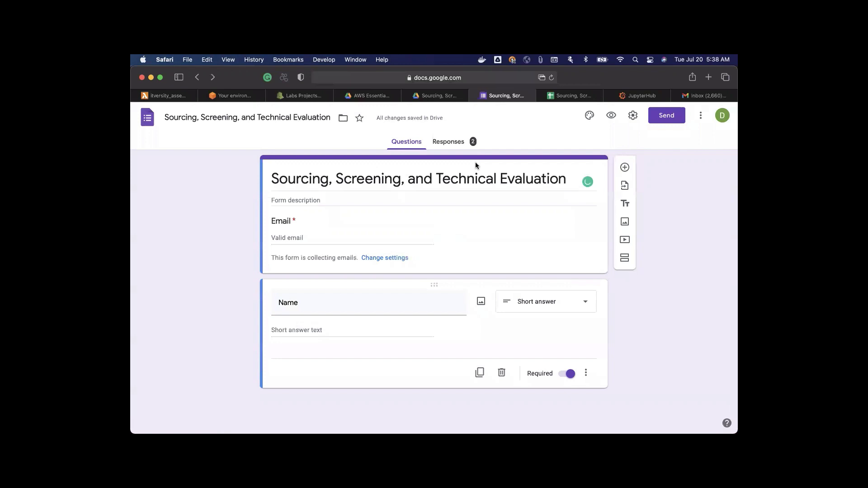
left_click(459, 141)
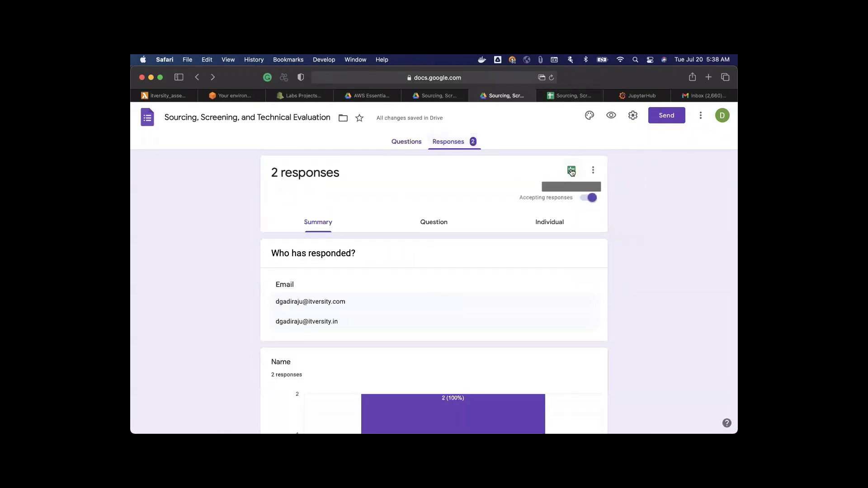
left_click(541, 95)
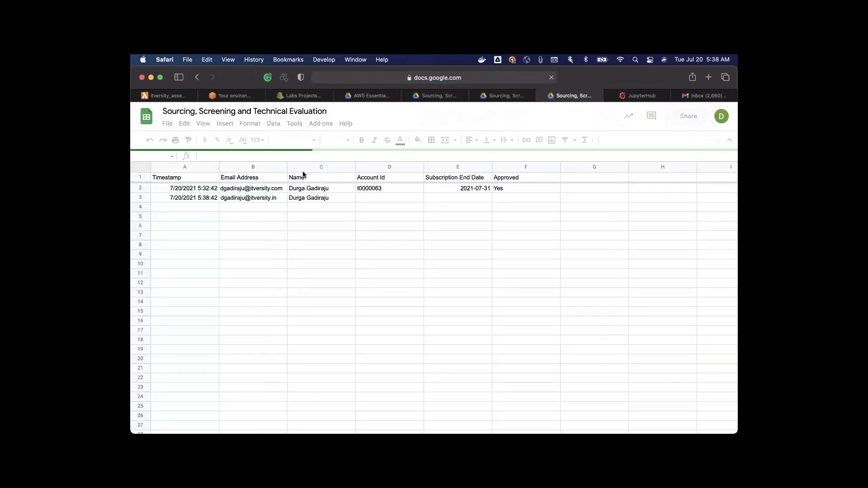
left_click(271, 188)
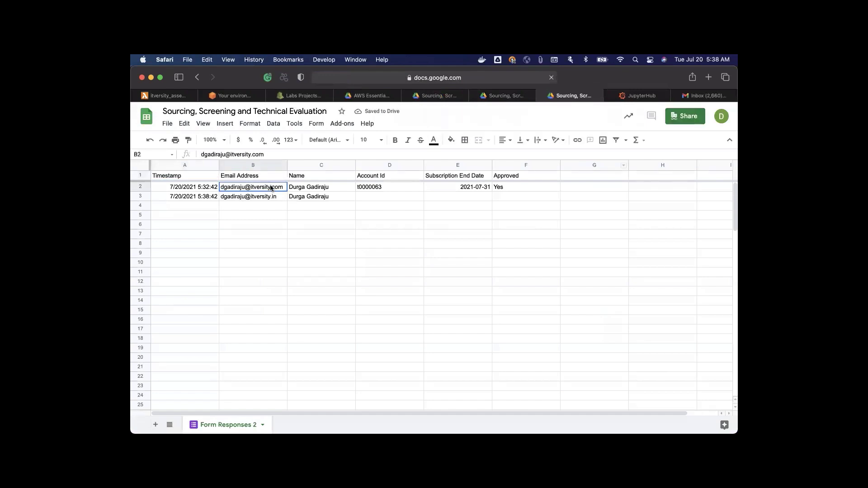
left_click(270, 197)
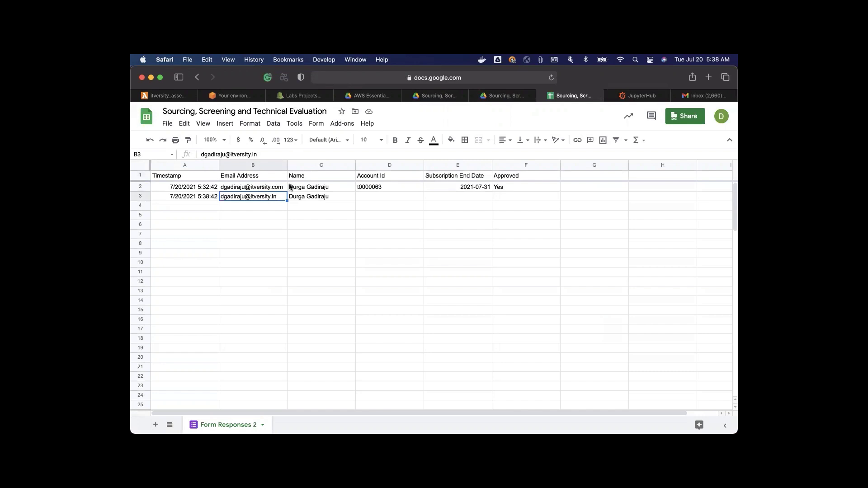
left_click(263, 176)
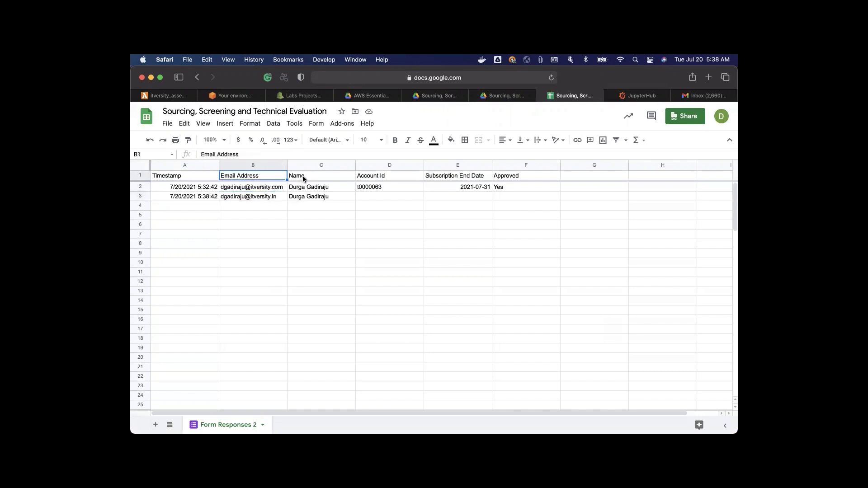
left_click(305, 196)
left_click(263, 199)
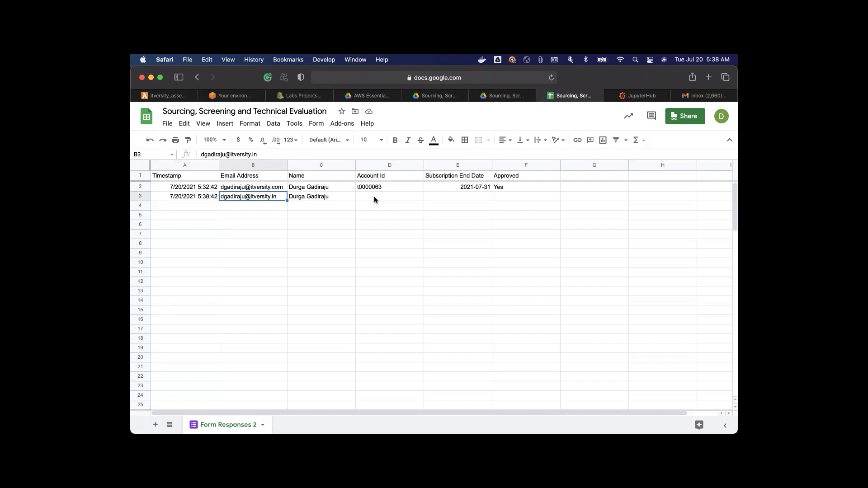
Step: Fill row 3 with the lab account ID, end date 2021-07-31, and Approved set to Yes
left_click(374, 200)
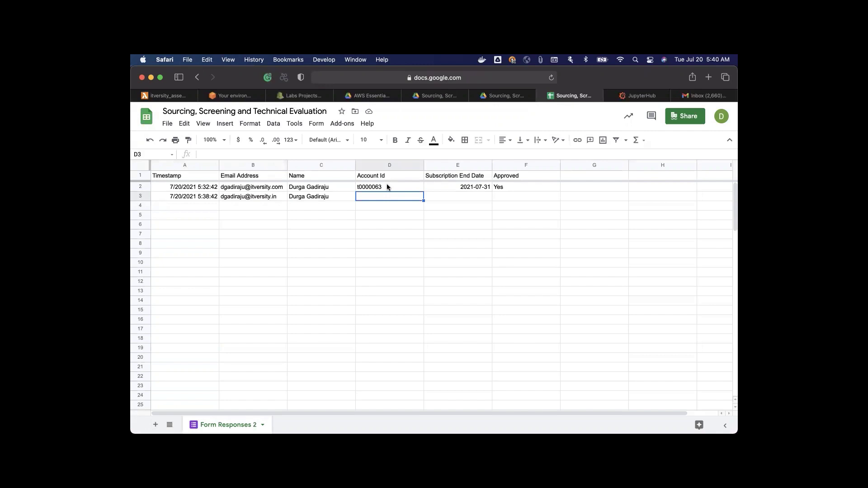
type("t00000")
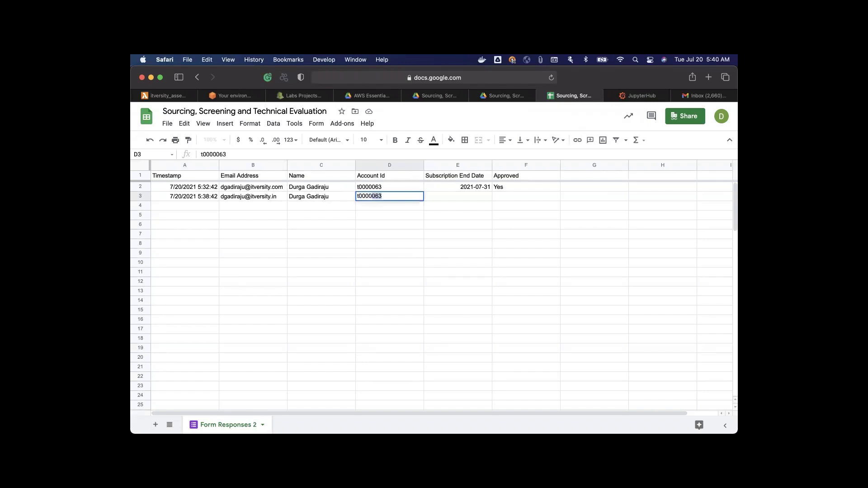
type("64")
left_click(464, 195)
type("2021")
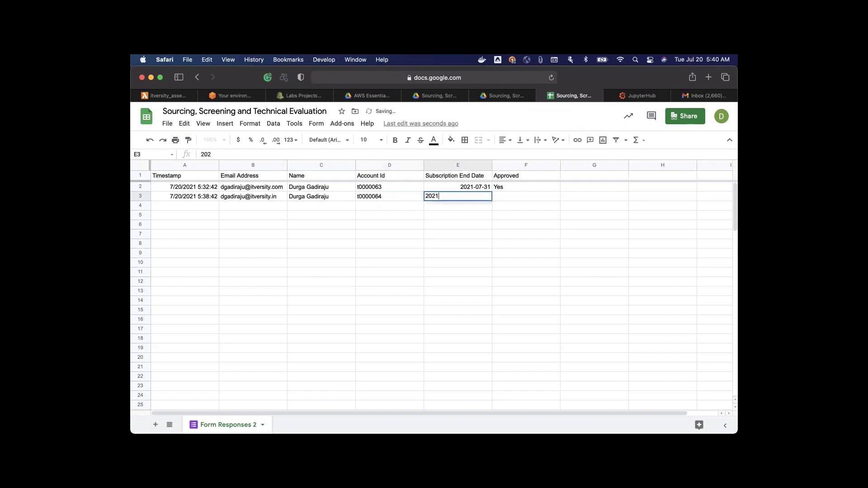
type("-07-31")
left_click(509, 198)
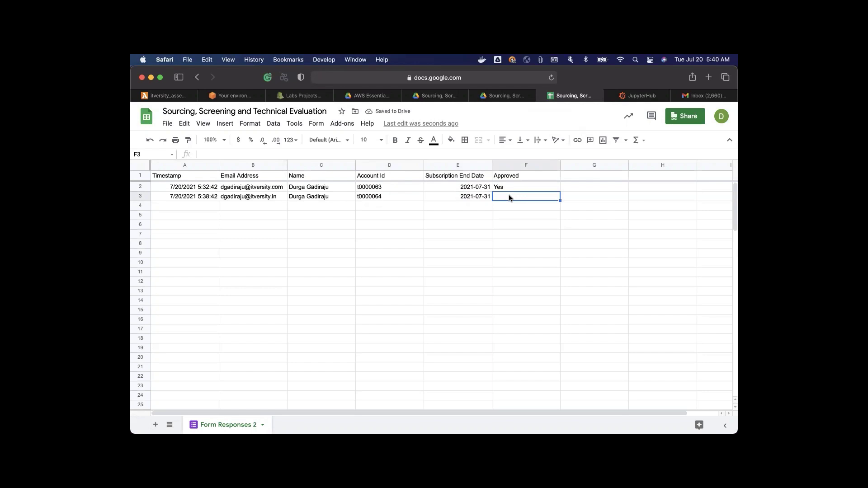
type("Yes")
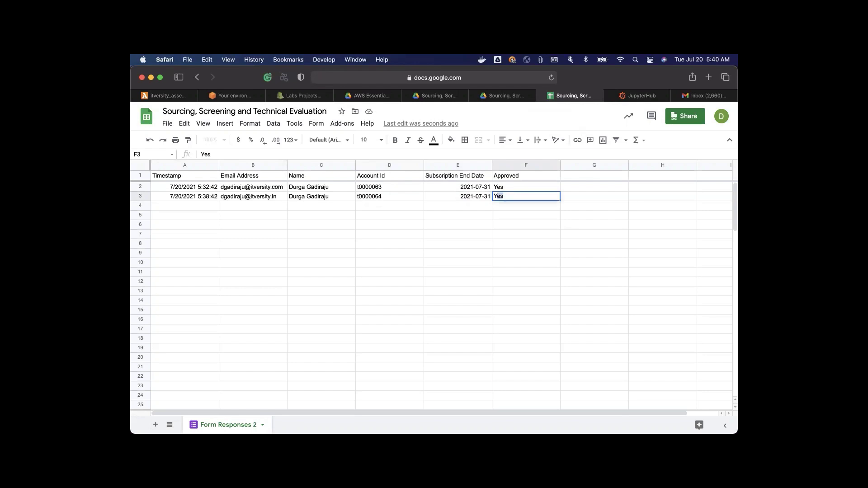
key("Return")
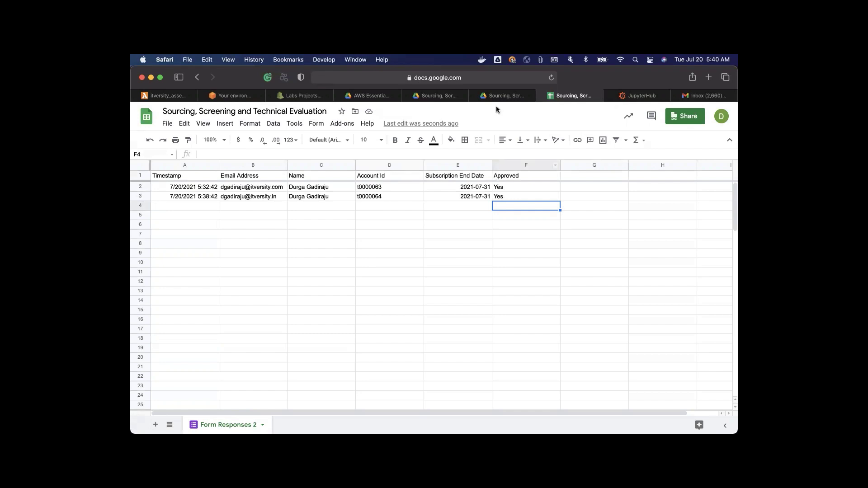
Step: Expand the latest completed onApprove execution and select the account_password value in its log
left_click(441, 95)
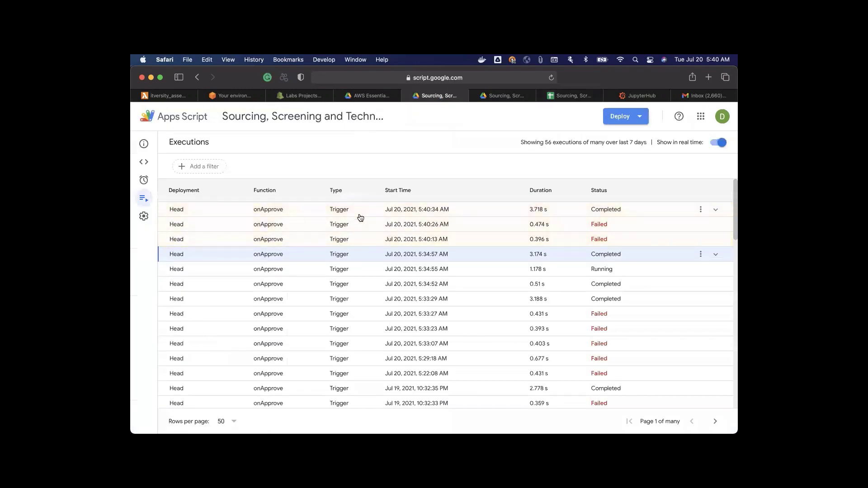
left_click(353, 213)
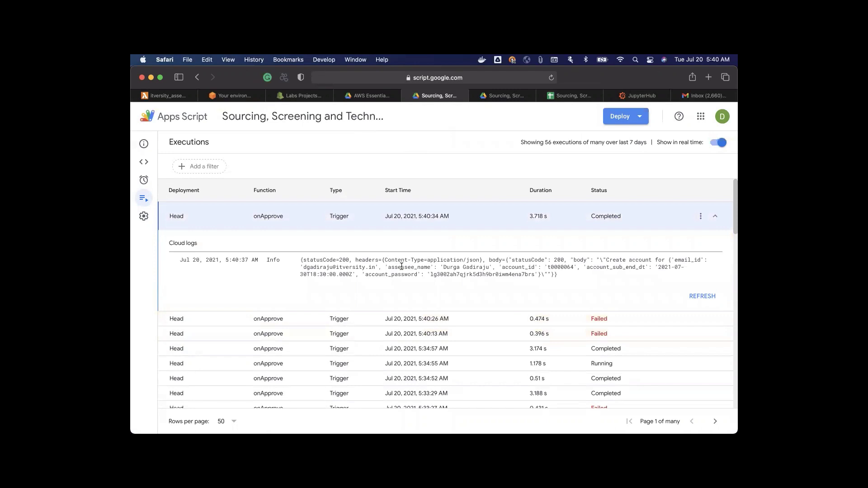
double_click(458, 275)
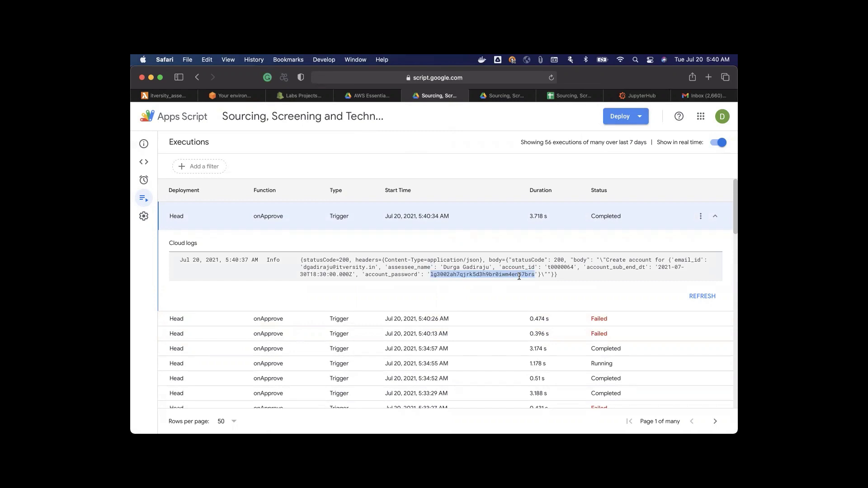
mouse_move(312, 414)
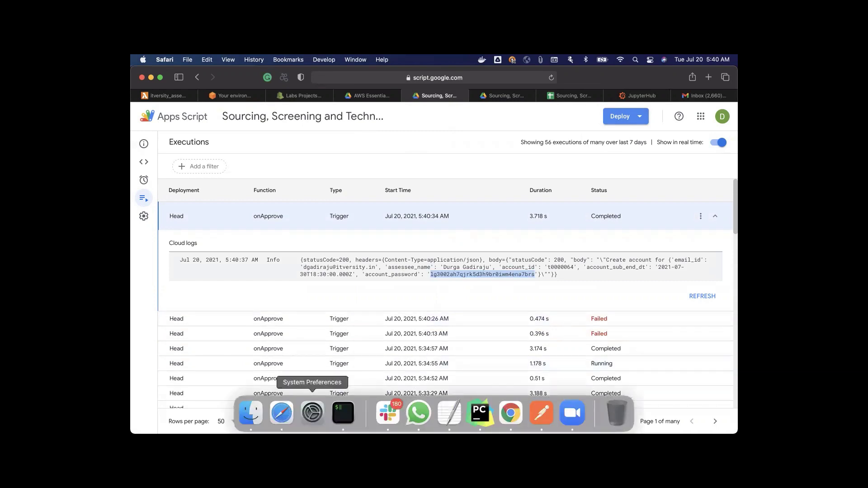
right_click(281, 413)
Step: Sign in to gmail.com in a new tab using the saved email and password
left_click(353, 306)
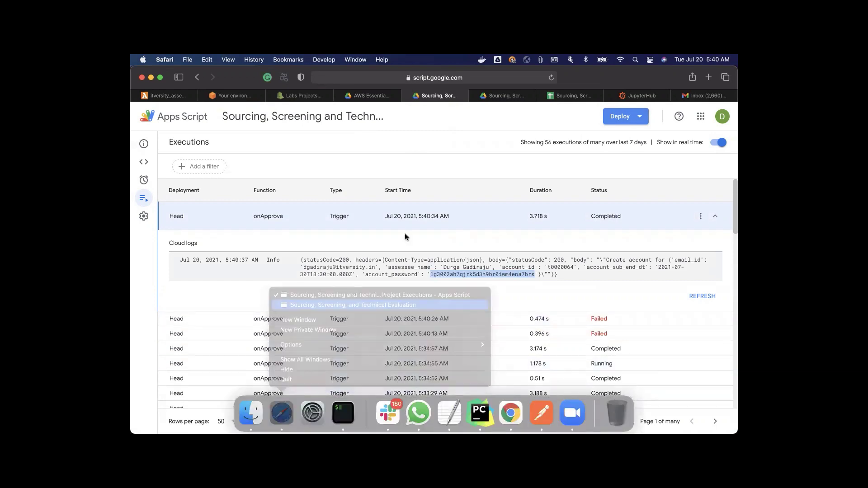
left_click(709, 78)
type("gmail.com — ITVersity Mail")
key("Return")
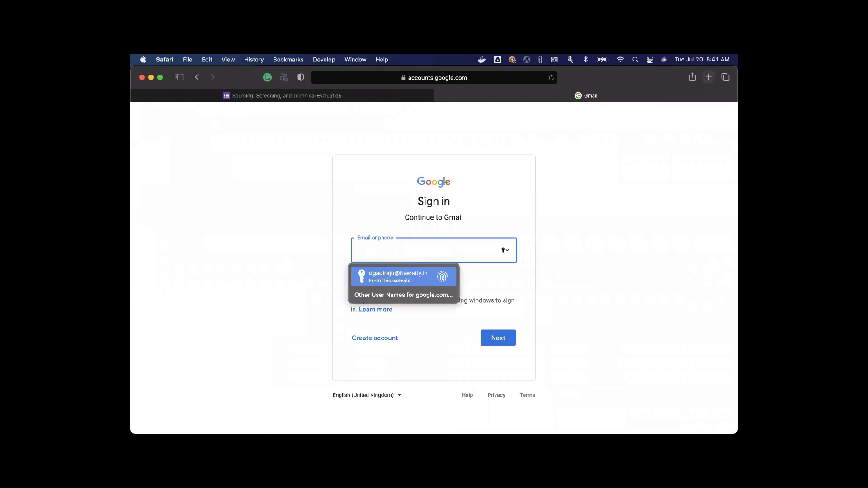
key("Return")
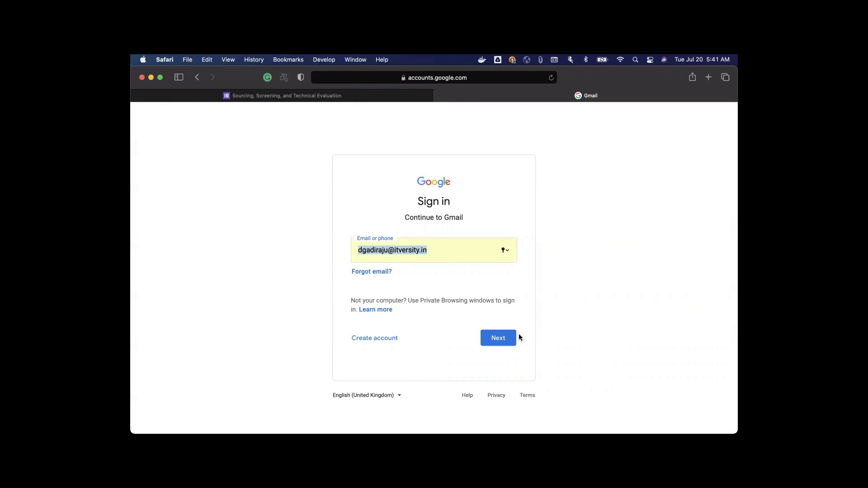
left_click(504, 339)
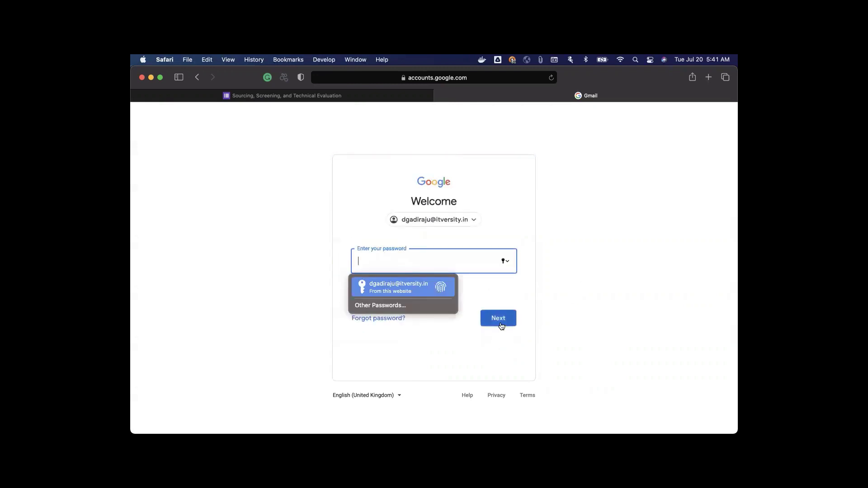
key("Return")
left_click(500, 323)
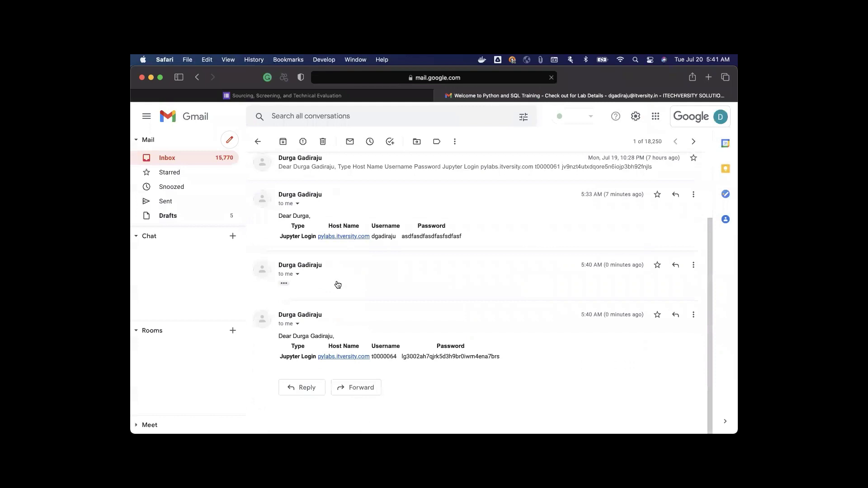
Step: Select the lab username and password in the email and open the pylabs.itversity.com link
double_click(387, 362)
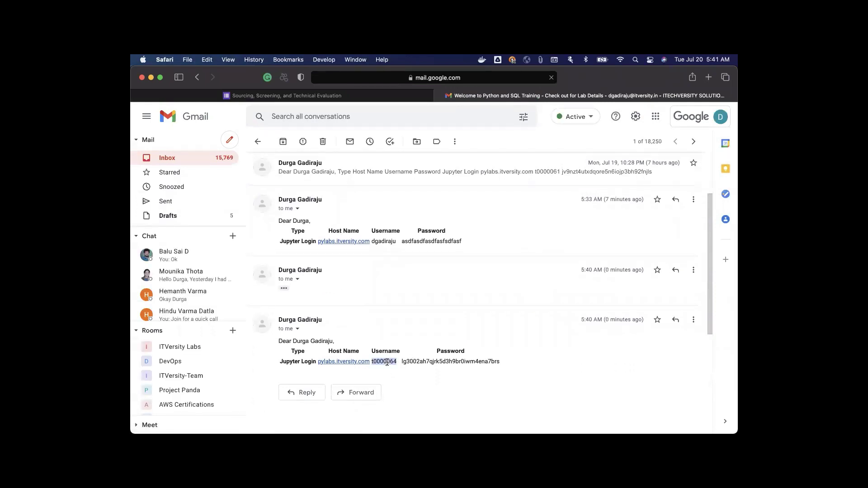
double_click(417, 362)
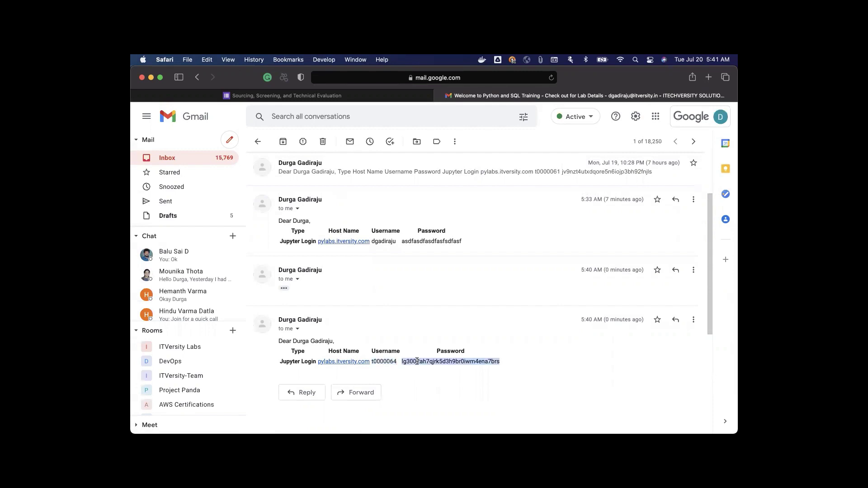
left_click(347, 363, "super")
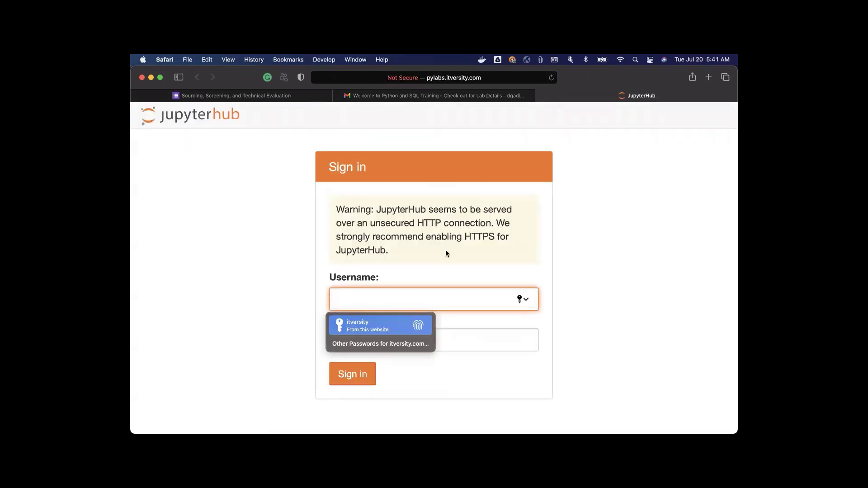
Step: Enter the lab username, paste the copied password, and sign in to JupyterHub
type("t00000")
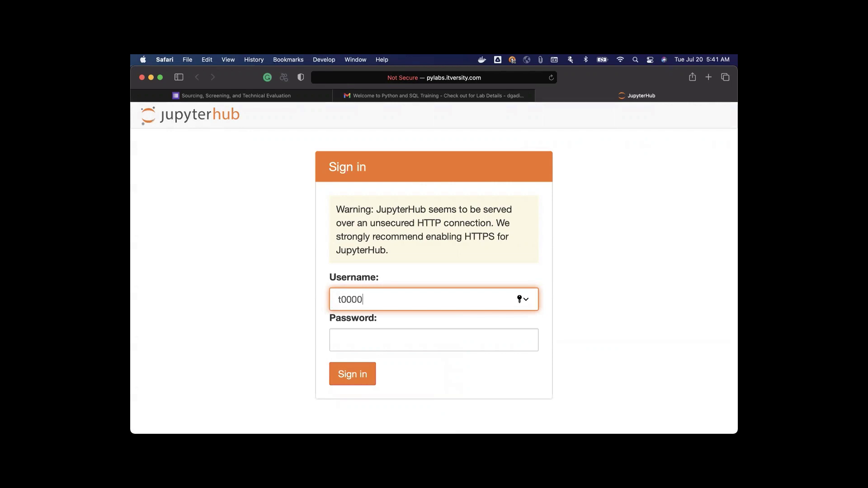
type("64")
left_click(411, 343)
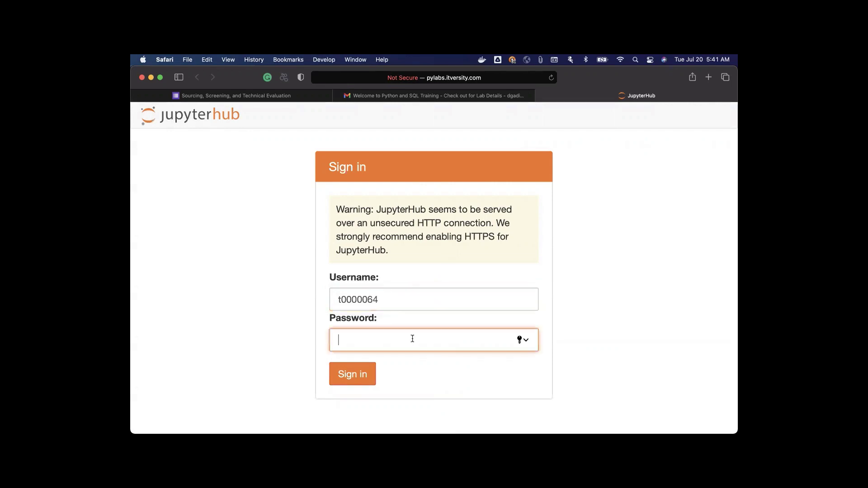
key("super+v")
left_click(364, 374)
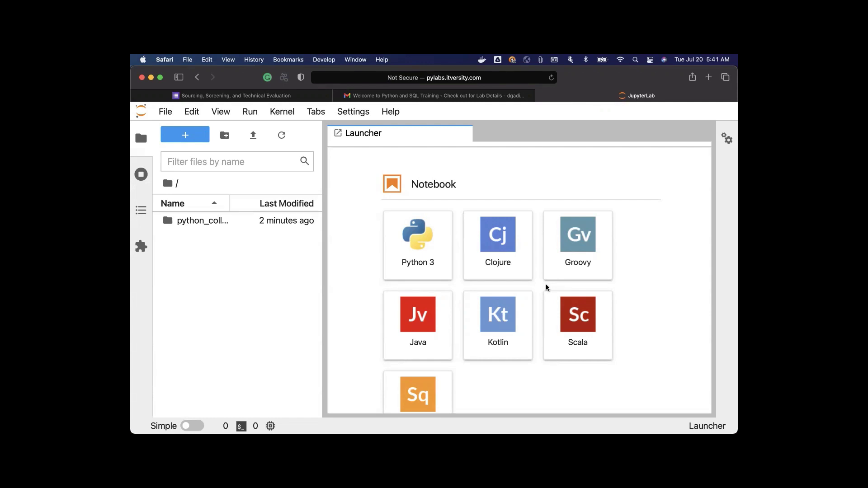
Step: Open python_collections/18_get_top_companies_by_stock_price.ipynb and hide the file browser sidebar
left_click(196, 221)
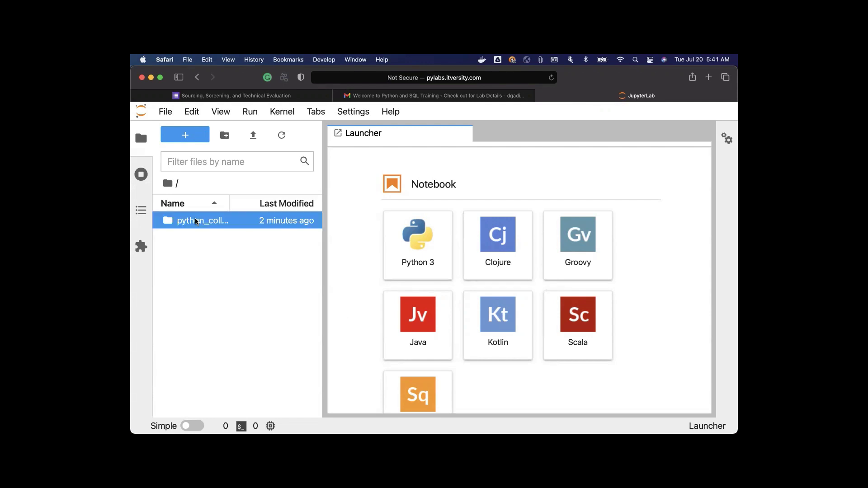
double_click(196, 221)
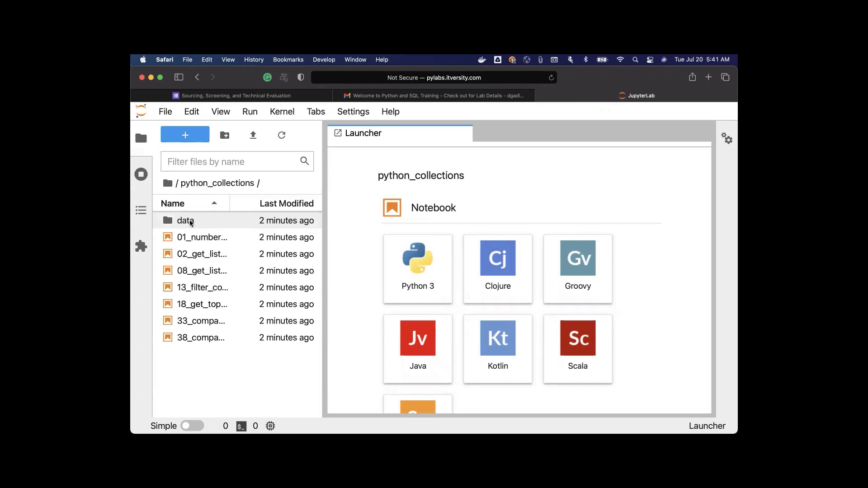
left_click(193, 238)
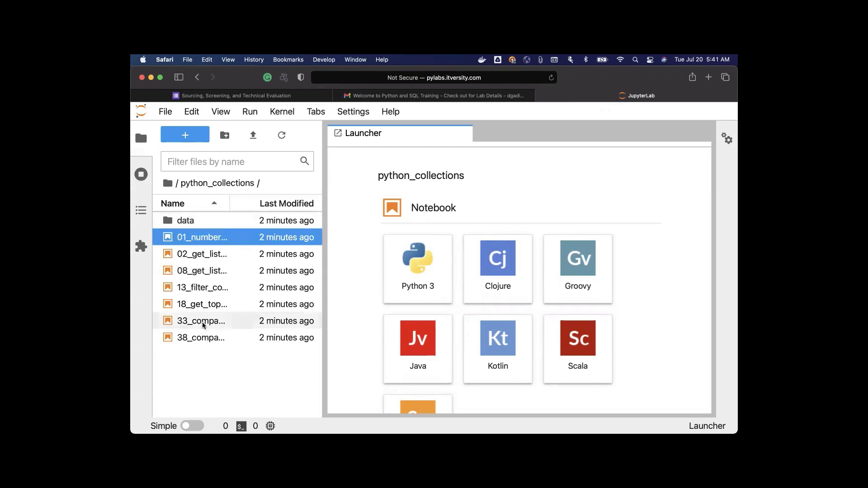
double_click(202, 304)
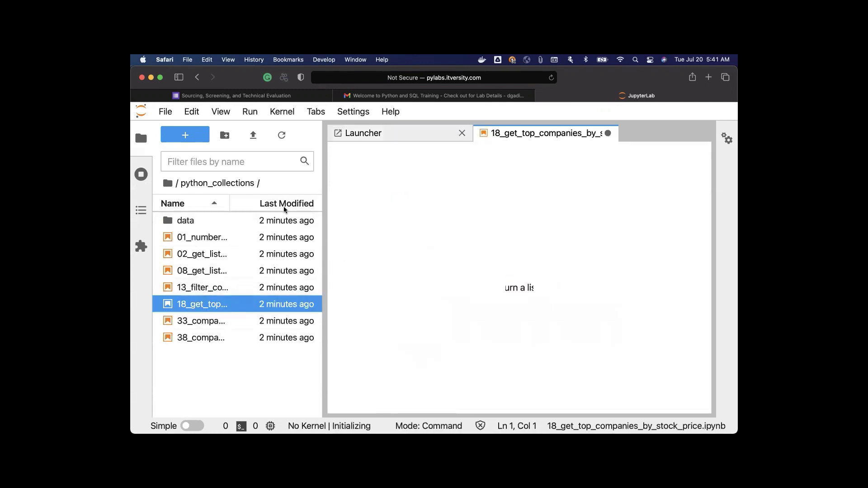
left_click(142, 139)
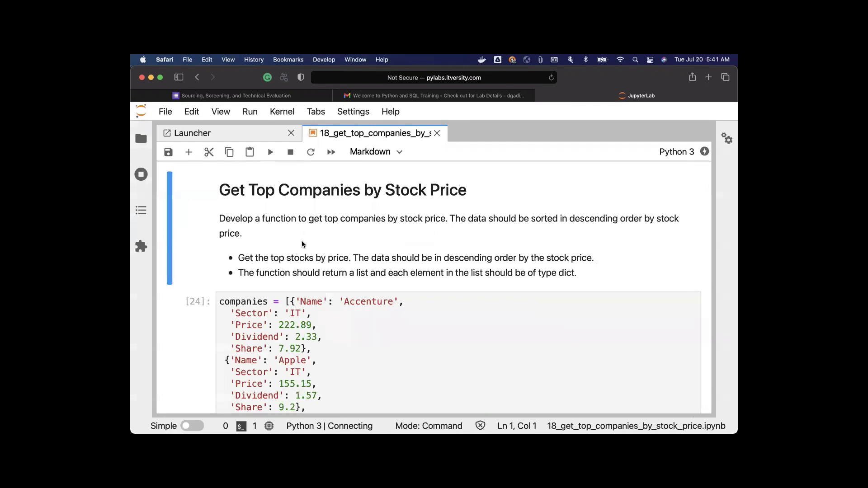
scroll(302, 244, "down", 20)
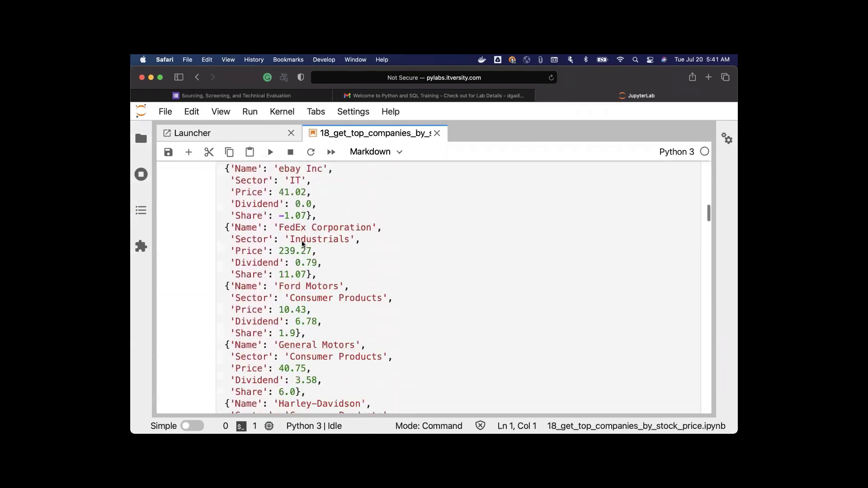
scroll(303, 245, "up", 20)
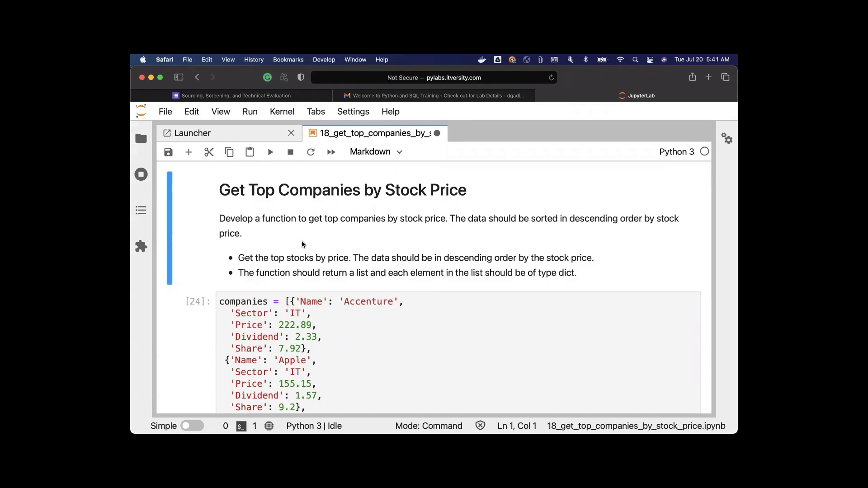